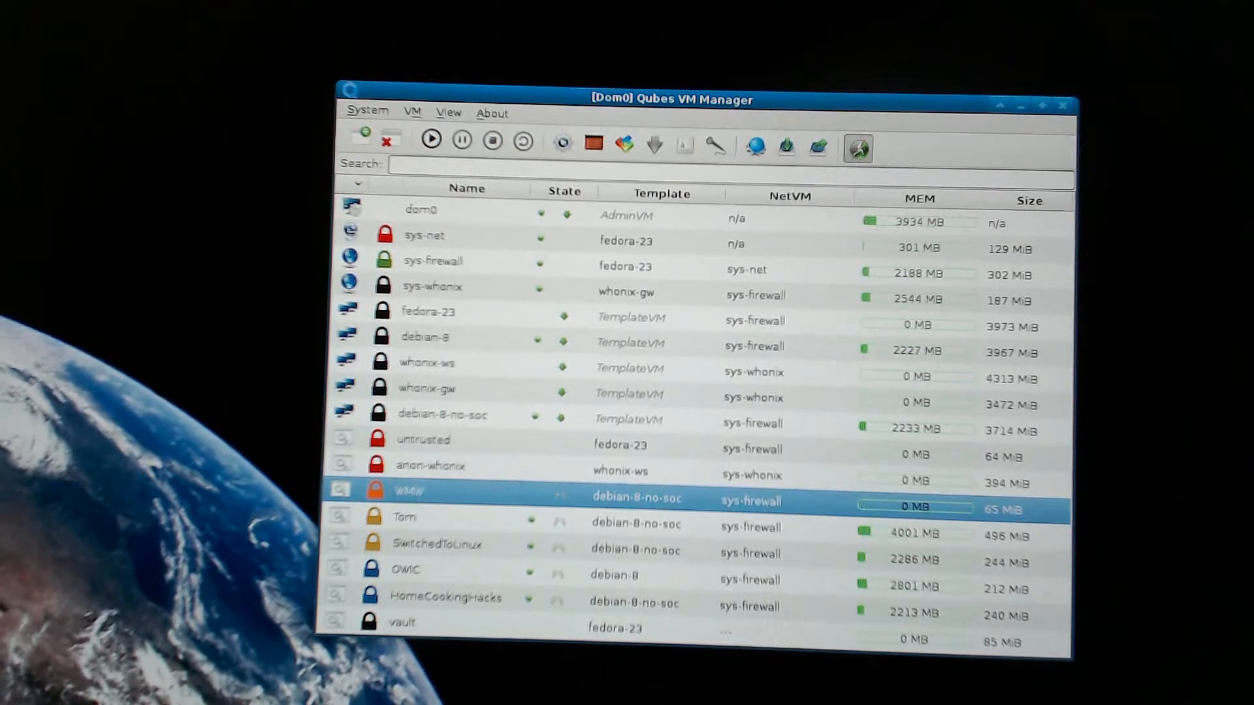
Step: Launch a terminal in the debian-8 qube from the Qubes application menu
key("alt+F1")
key("Down")
key("Down")
key("Down")
key("Right")
key("Down")
key("Down")
key("Return")
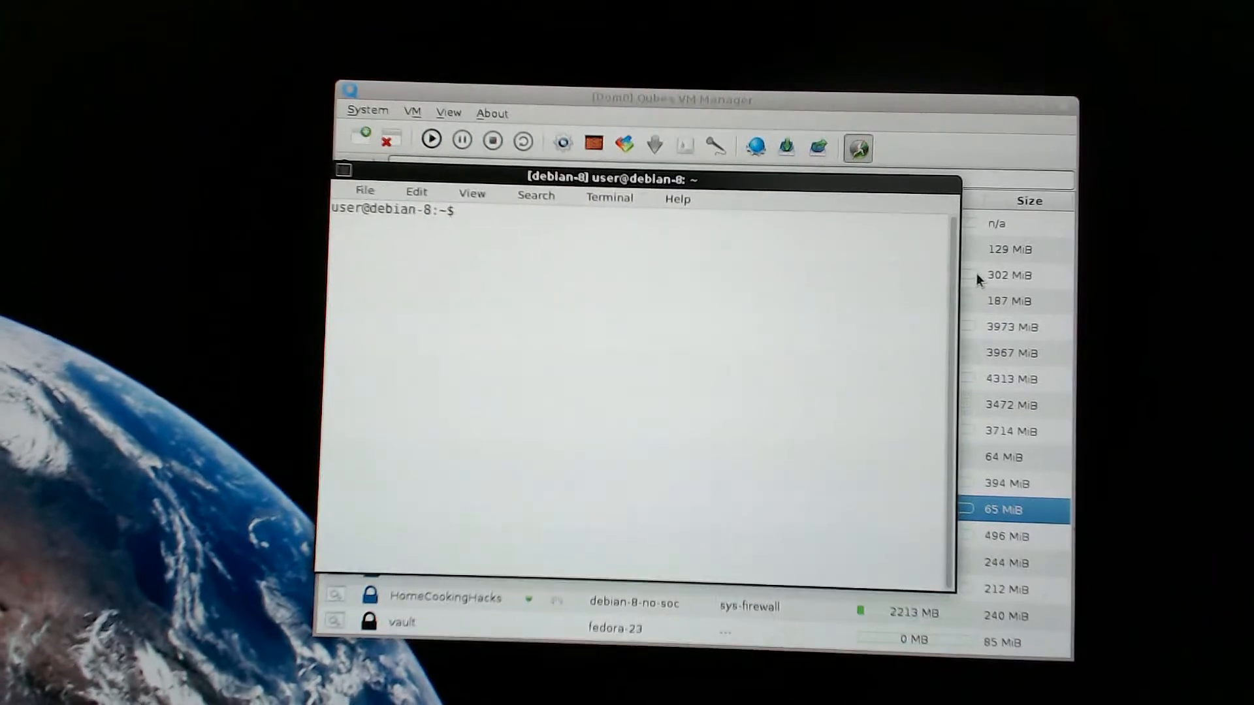
type("sudo nano /etc/hosts")
Step: Open the hosts file in the terminal and page through it, returning to the top
key("Return")
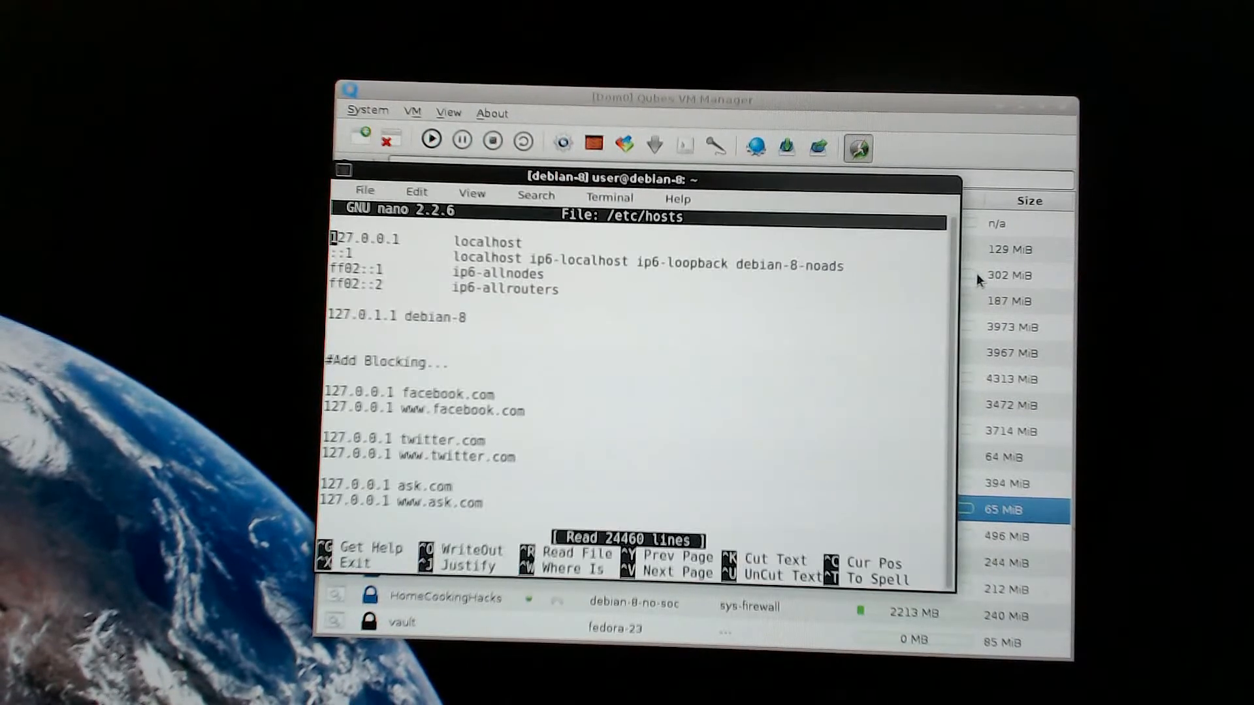
key("Down")
key("Down")
key("Down")
key("Page_Down")
key("Page_Down")
key("Page_Down")
key("Up")
key("Up")
key("Page_Up")
key("Page_Up")
key("Page_Up")
key("Up")
key("Up")
key("Up")
key("Down")
key("Down")
key("Down")
key("Down")
key("Down")
key("Down")
key("Down")
key("Down")
key("Down")
key("Up")
key("Up")
key("Up")
key("Up")
key("Up")
key("Up")
key("Up")
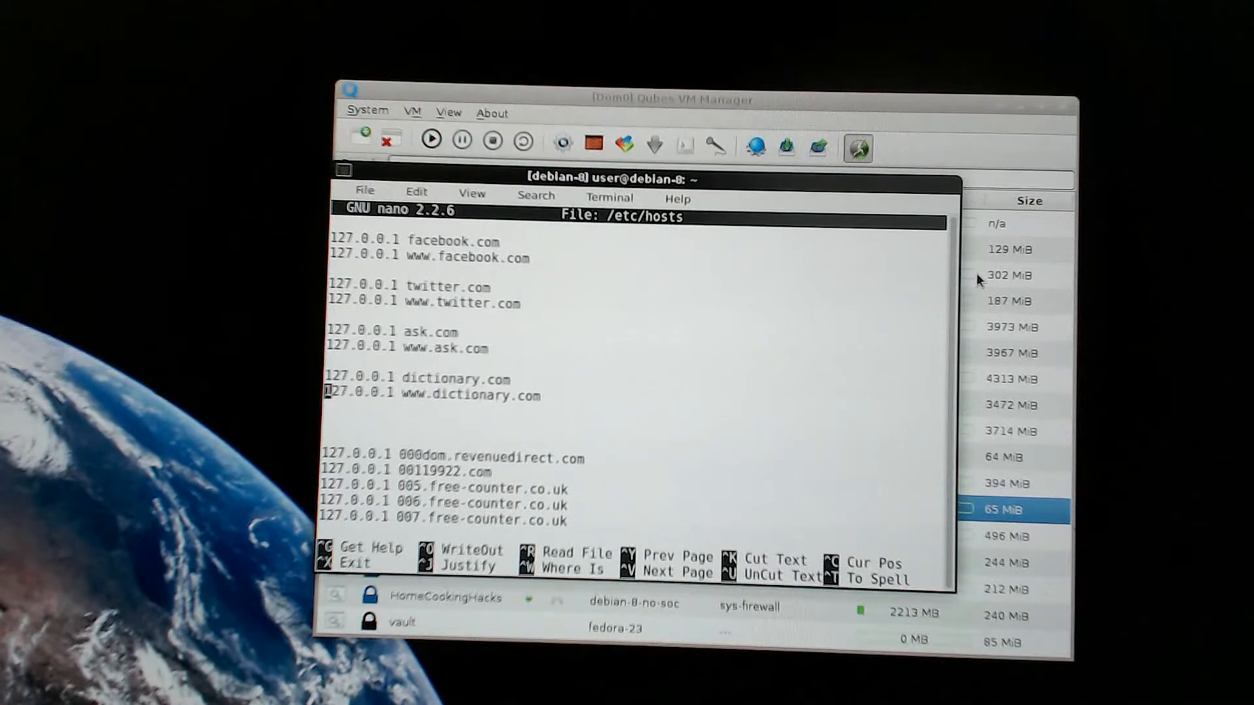
key("Down")
key("Down")
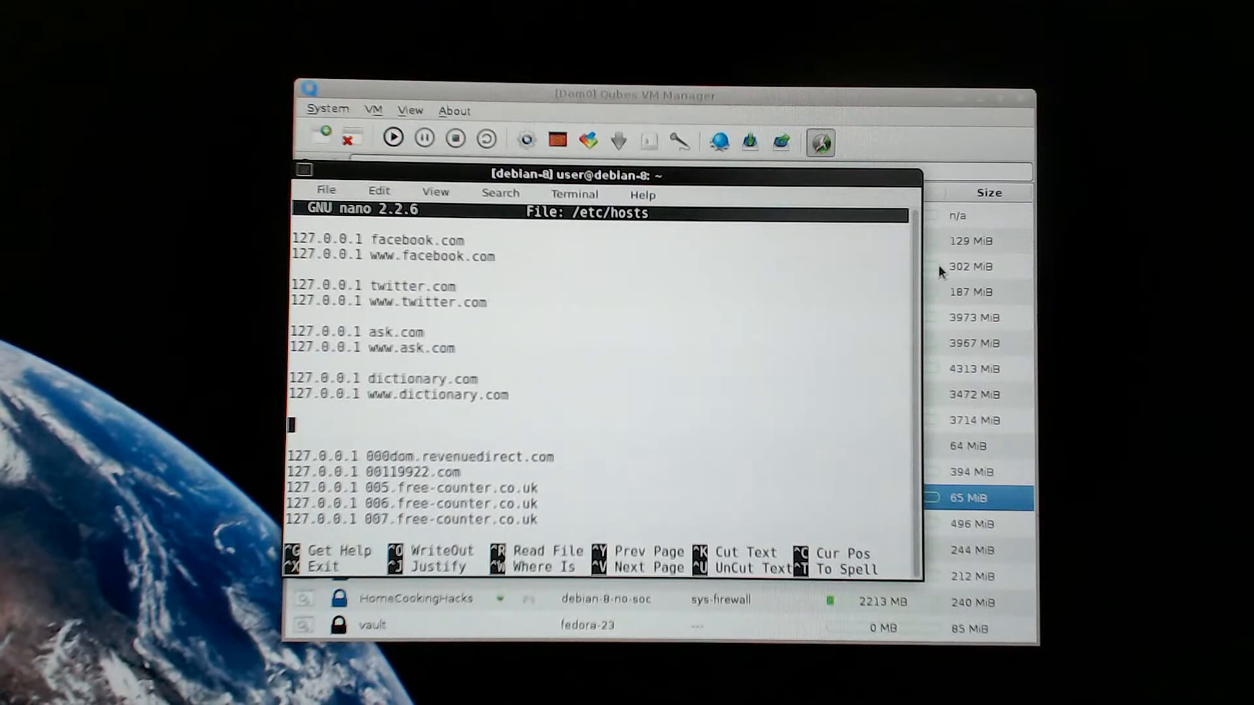
key("ctrl+x")
type("exit")
key("Return")
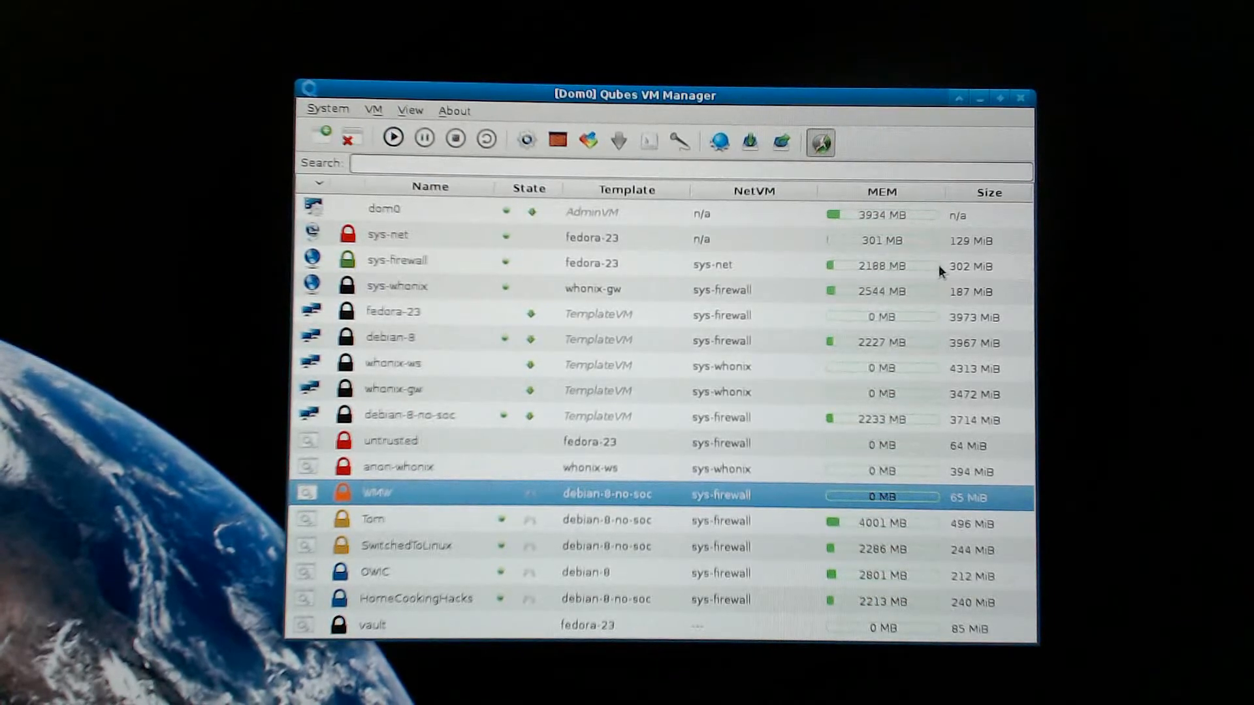
Step: Step through the qube list — Tom, www, HomeCookingHacks, OWIC, SwitchedToLinux, anon-whonix, whonix-ws — ending on dom0
key("Down")
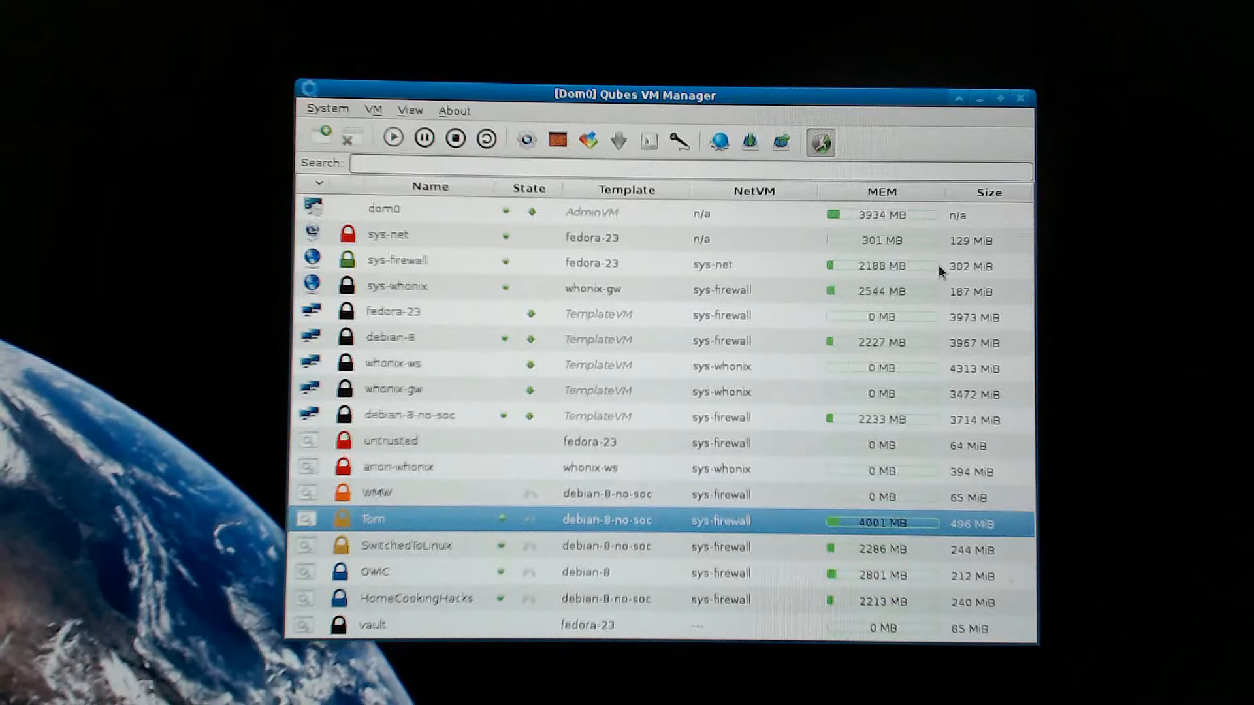
key("Up")
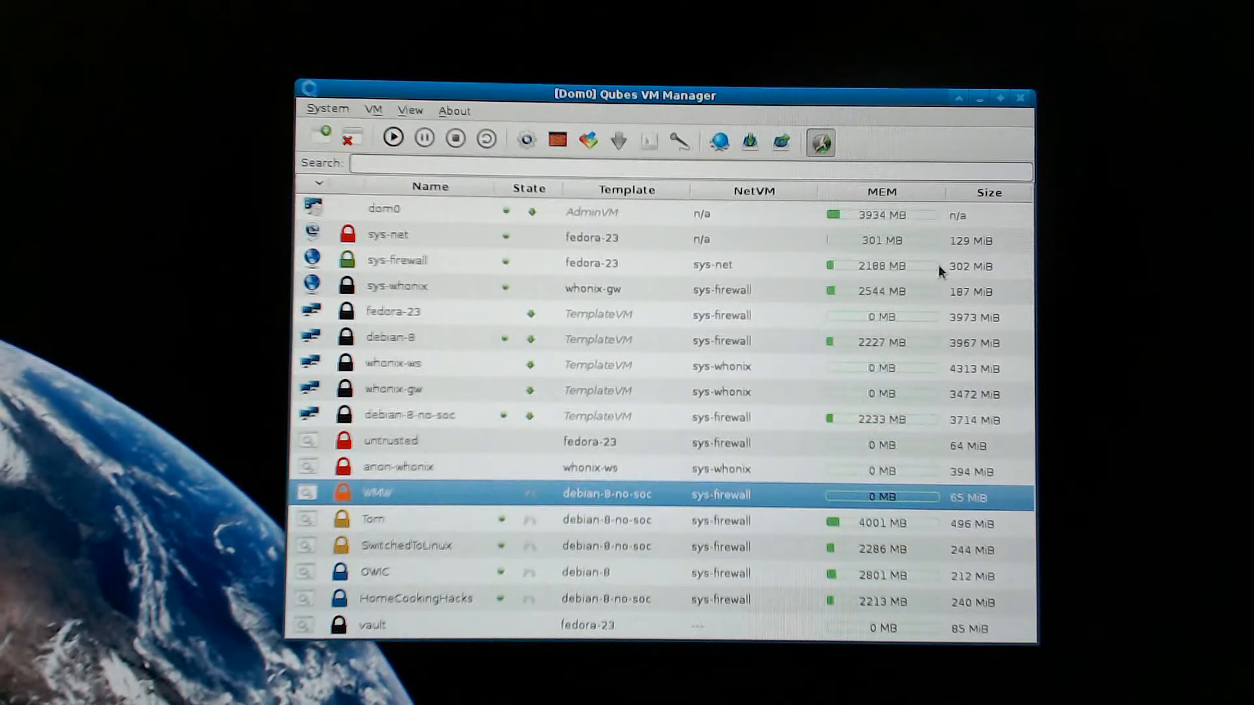
key("Down")
key("Down")
key("Down")
key("Down")
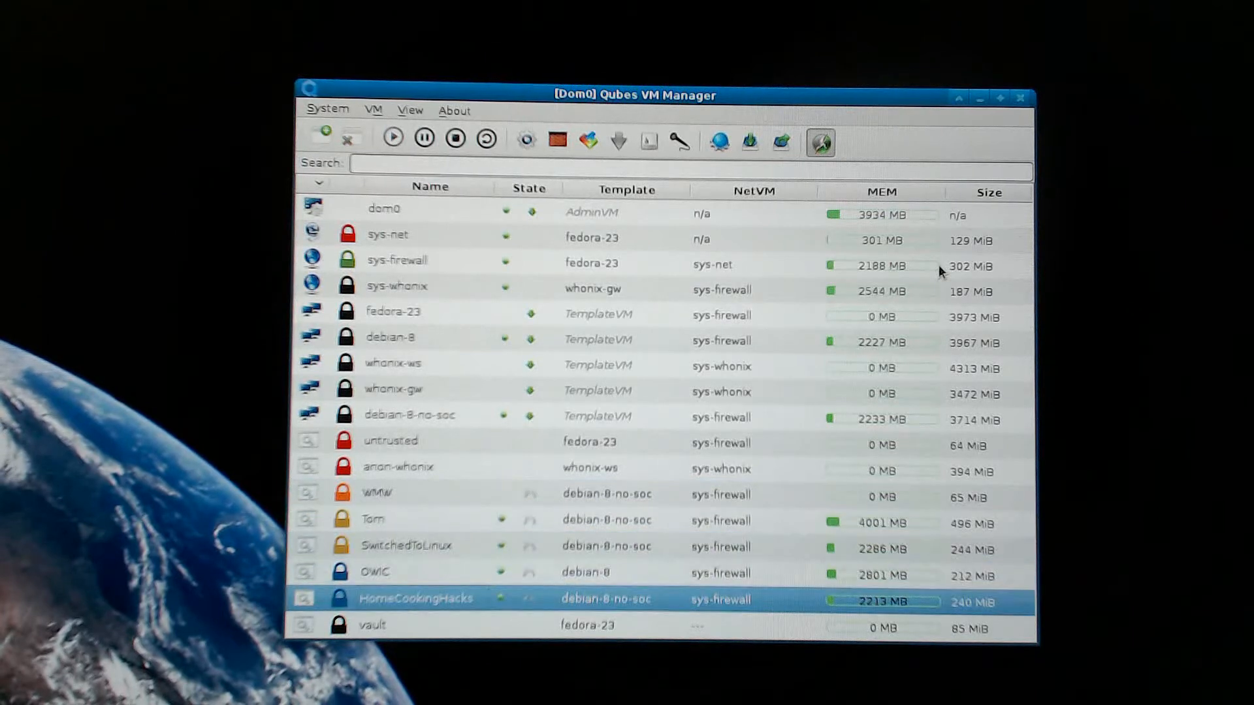
key("Up")
key("Up")
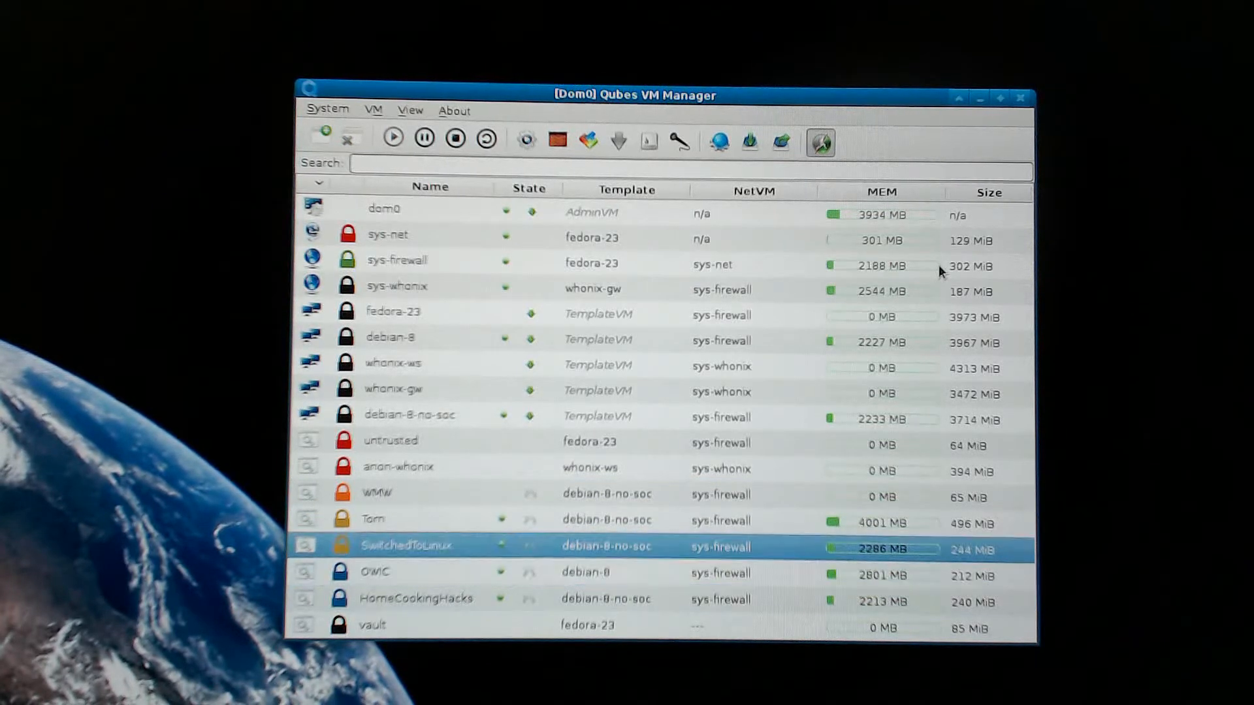
key("Up")
key("Up")
key("Up")
key("Up")
key("Up")
key("Down")
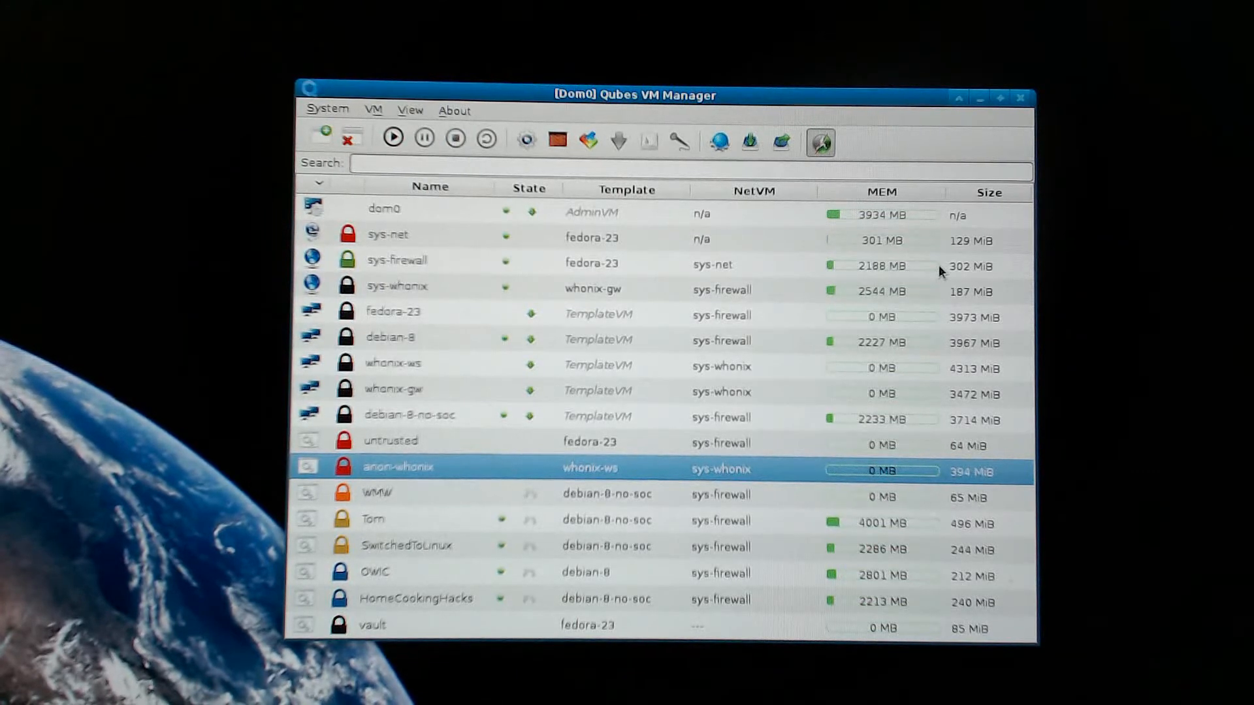
key("Up")
key("Up")
key("Up")
key("Up")
key("Up")
key("Up")
key("Up")
key("Up")
key("Up")
key("Up")
key("Down")
key("Down")
key("Down")
key("Down")
key("Down")
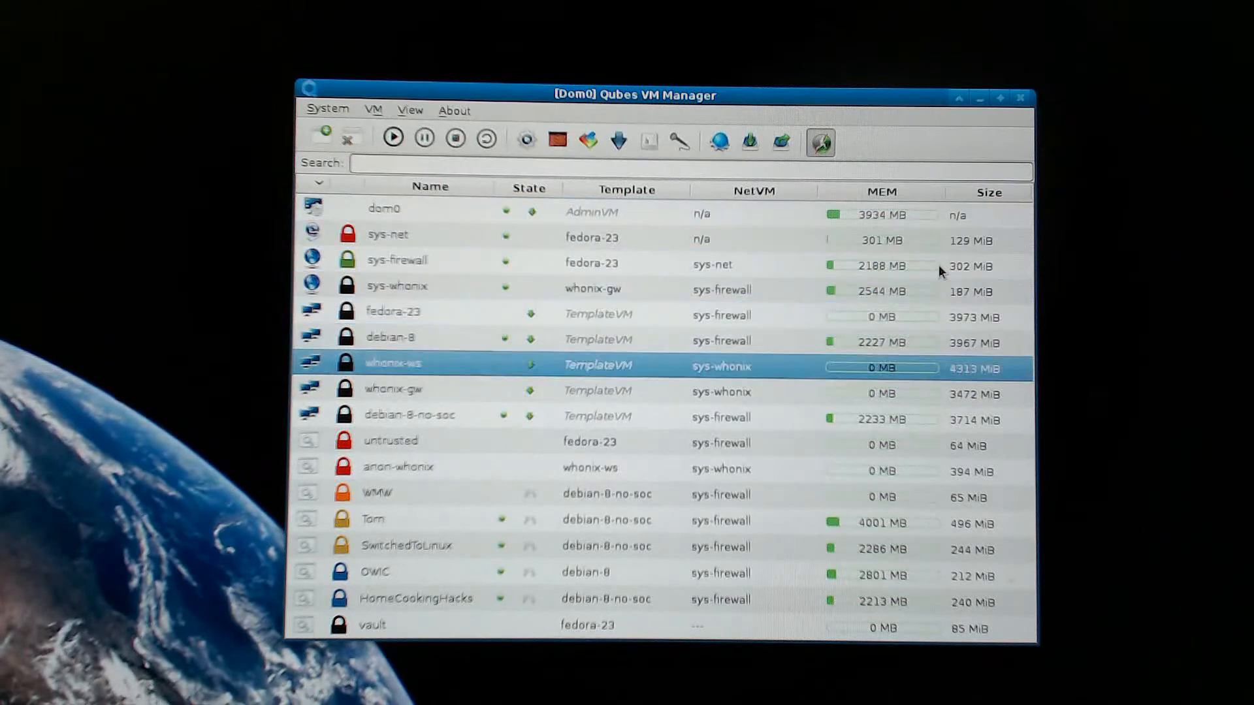
key("Down")
key("Down")
key("Down")
key("Down")
key("Up")
key("Up")
key("Up")
key("Up")
key("Home")
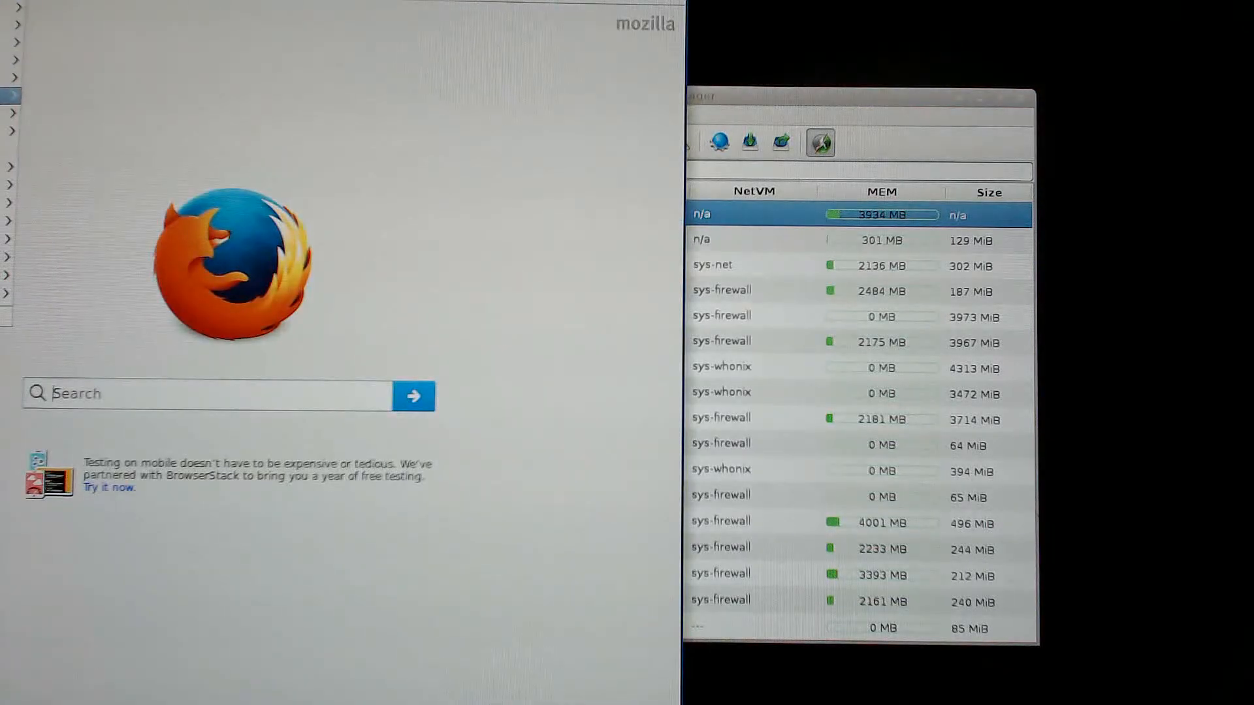
Step: Dismiss the application list, then launch the browser app from the SwitchedToLinux qube
key("Up")
key("Up")
key("Right")
key("Down")
key("Down")
key("Escape")
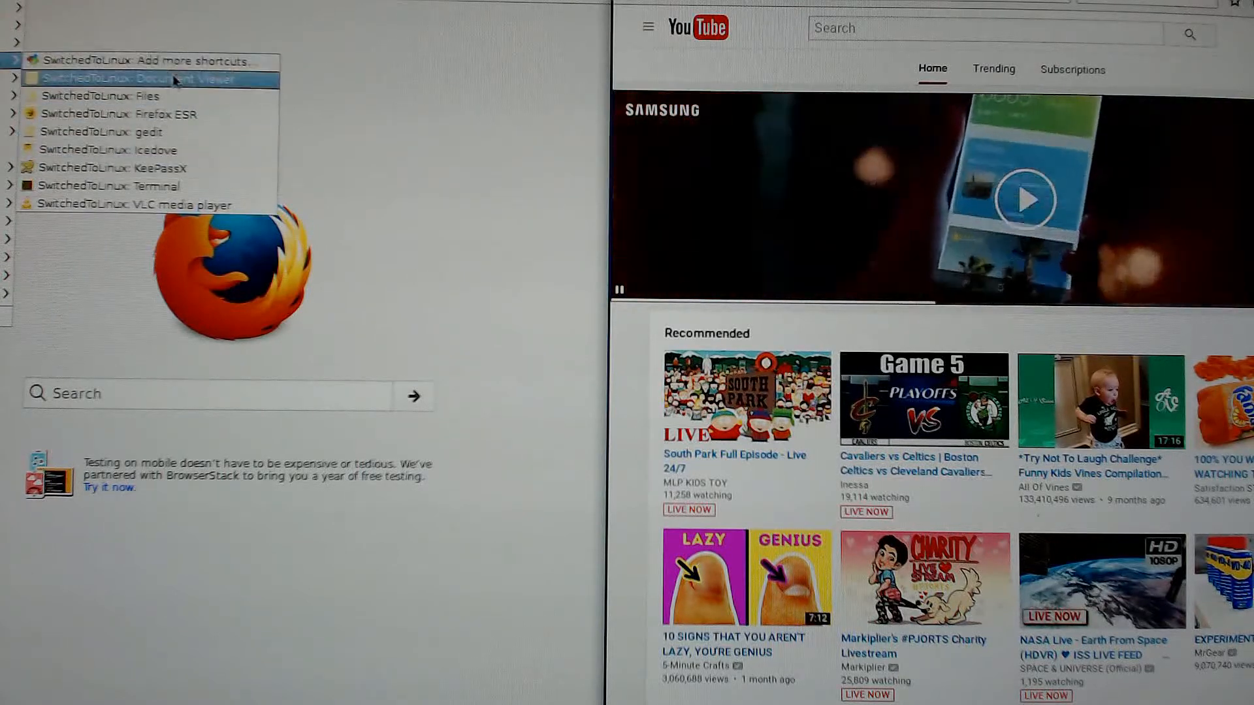
left_click(174, 120)
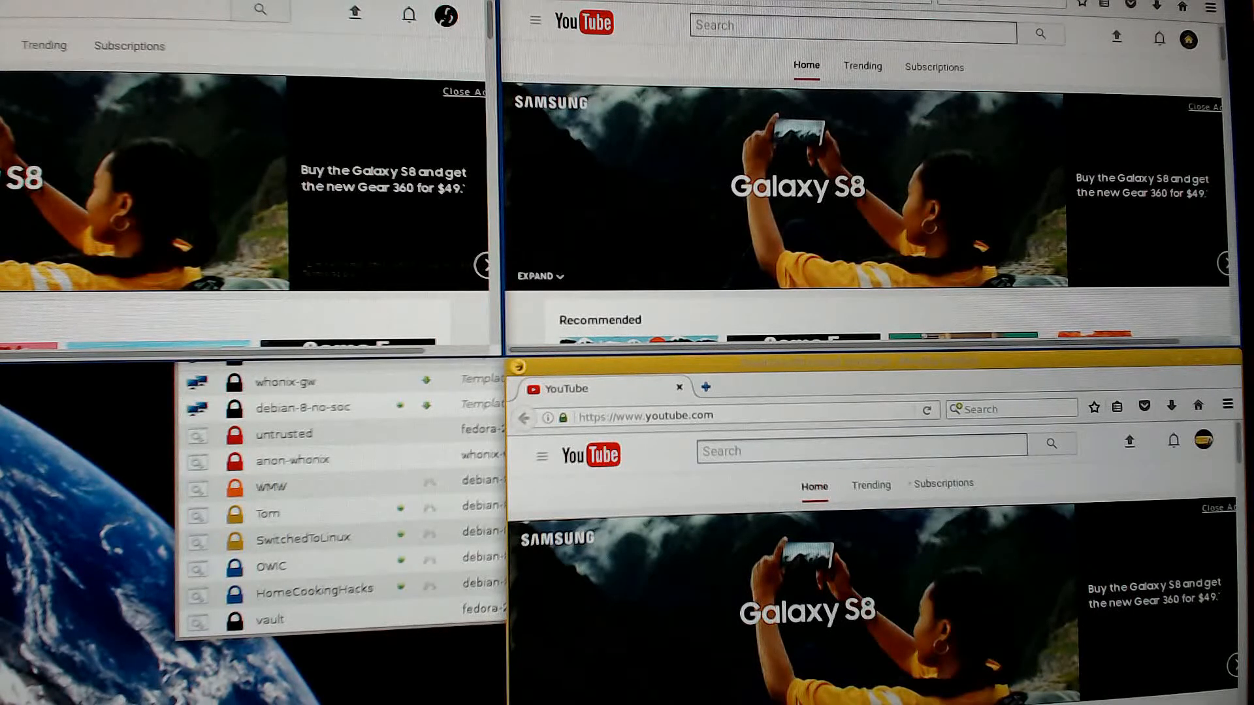
Step: Launch a new Firefox window from the qube's application menu into the lower-left quarter
left_click(10, 46)
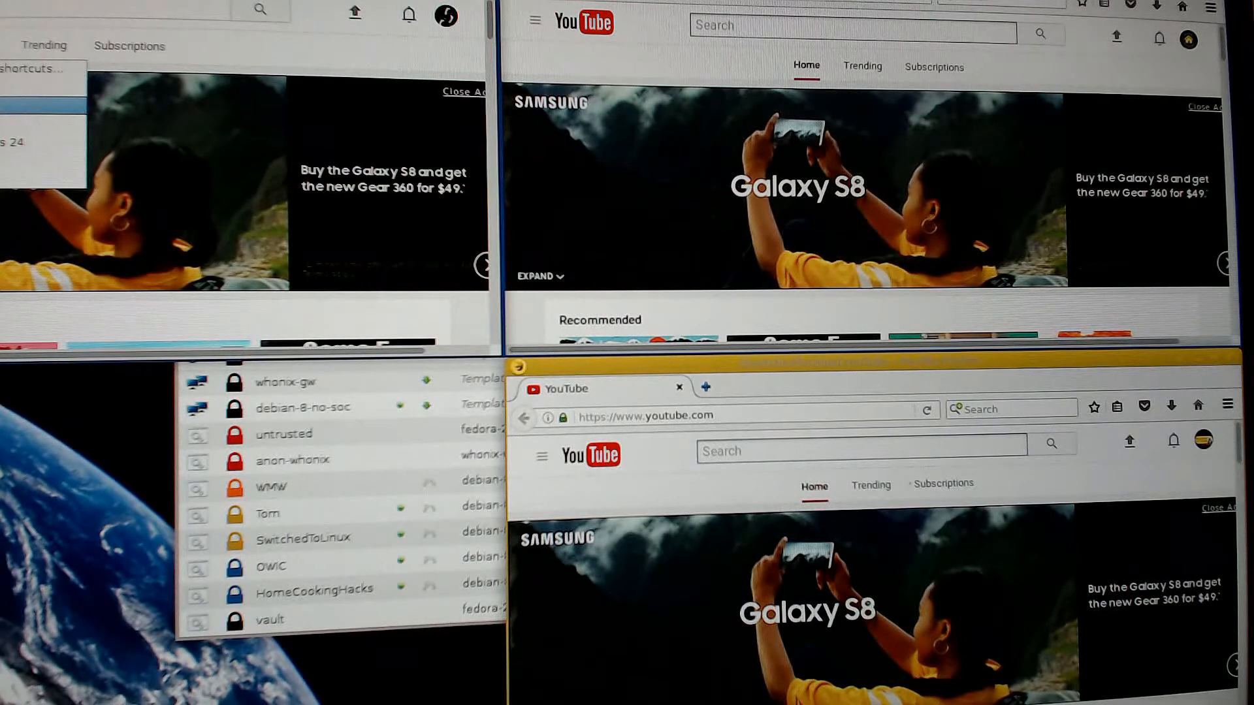
left_click(39, 104)
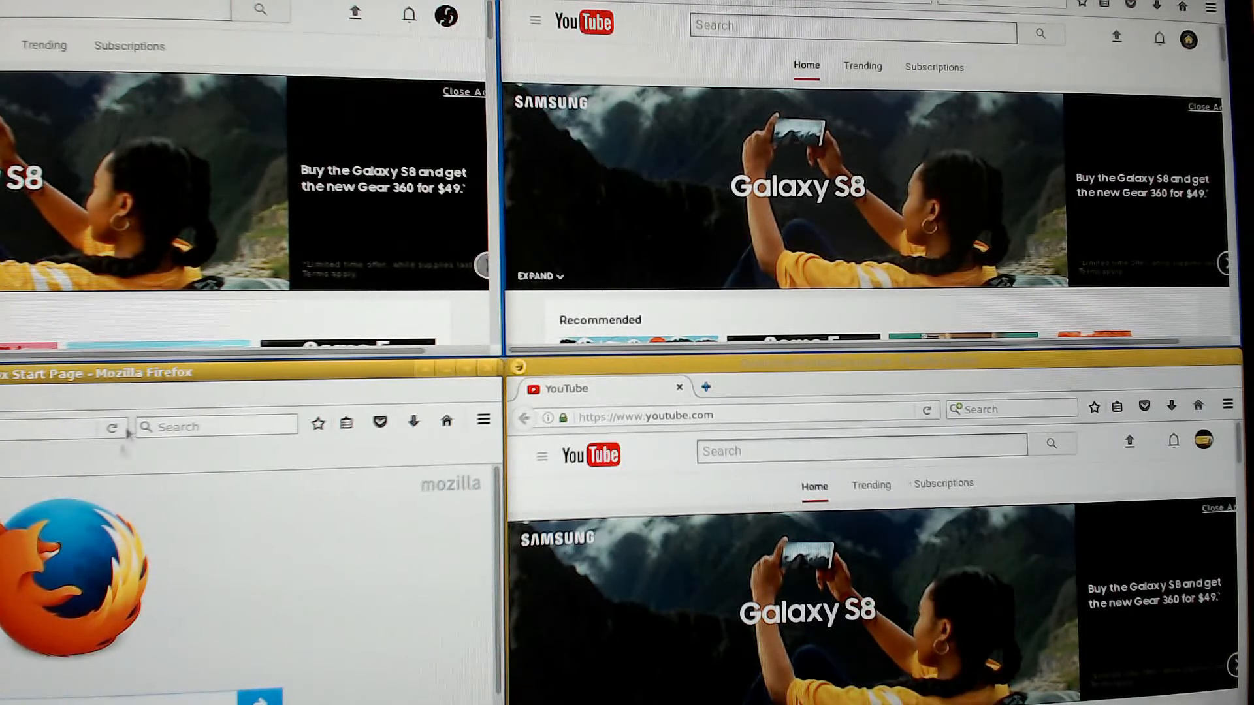
left_click(147, 428)
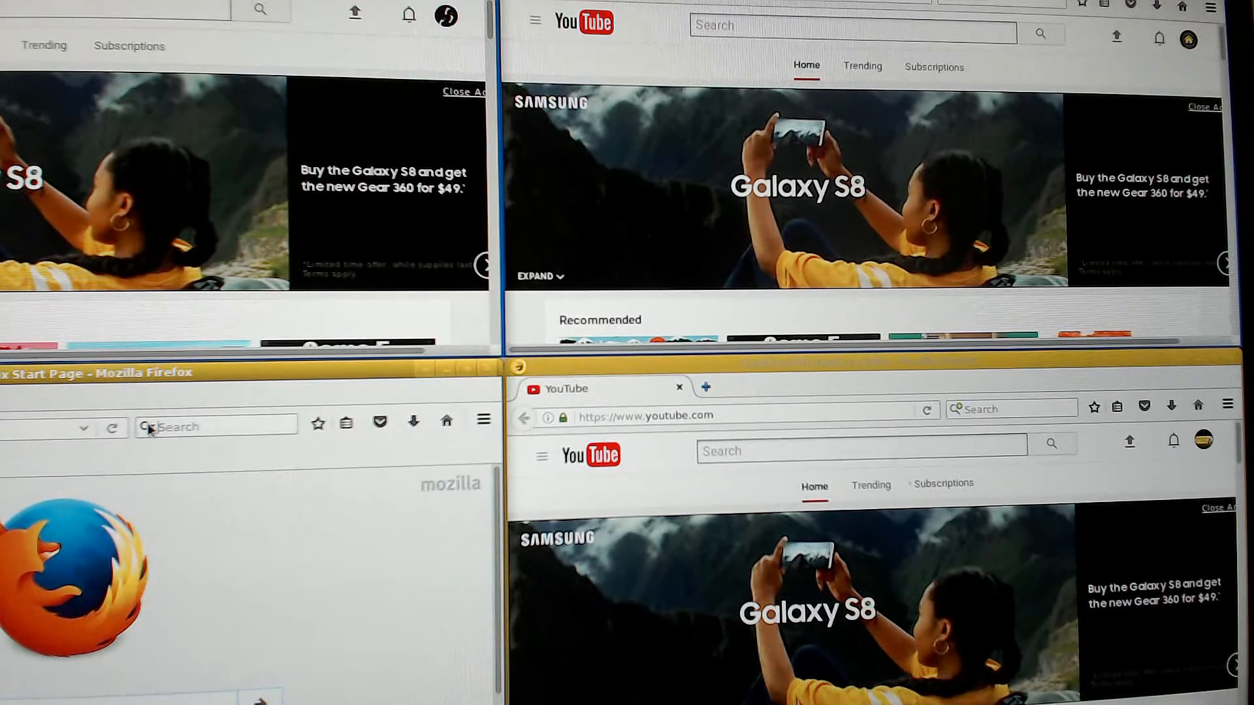
left_click(147, 429)
left_click(150, 427)
left_click(149, 427)
left_click(149, 428)
left_click(148, 428)
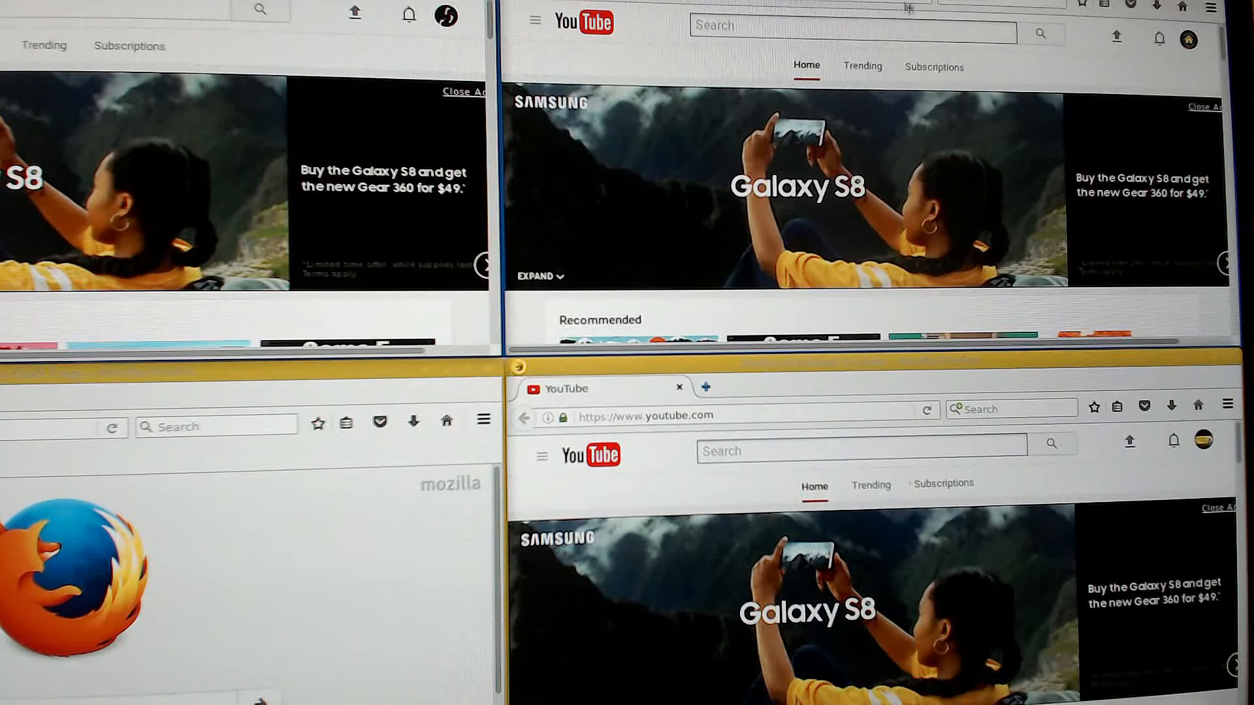
left_click(946, 4)
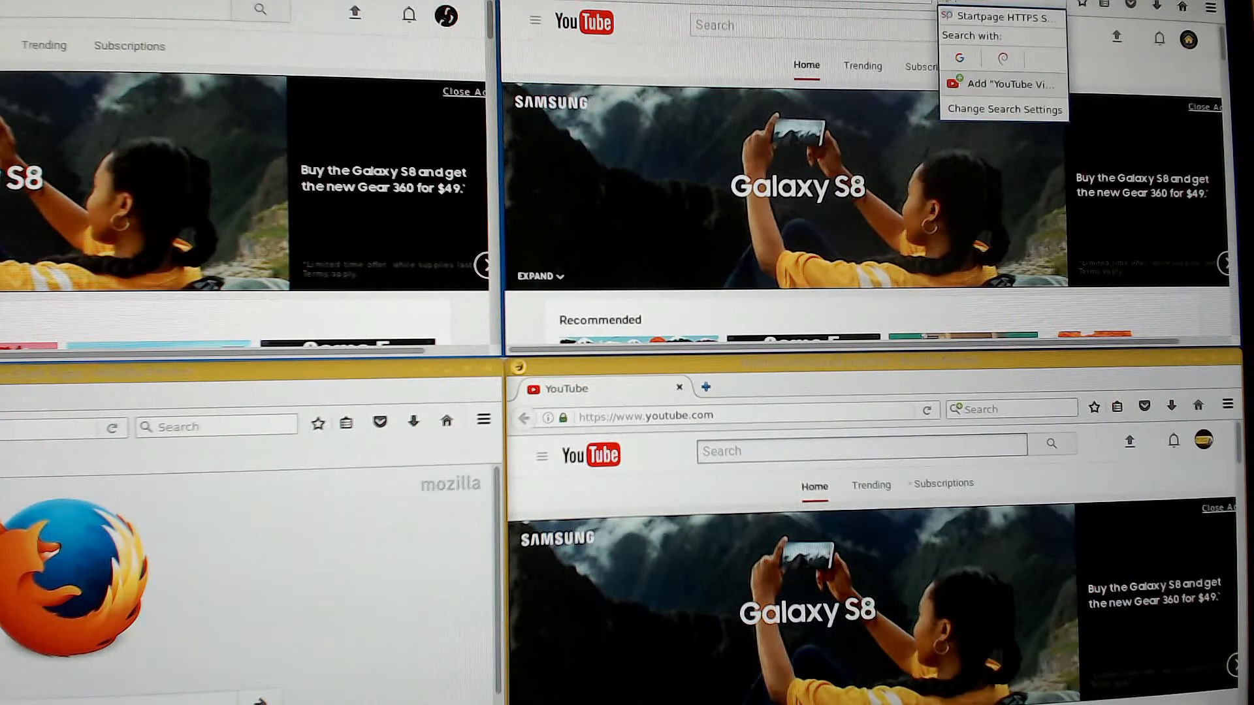
left_click(981, 412)
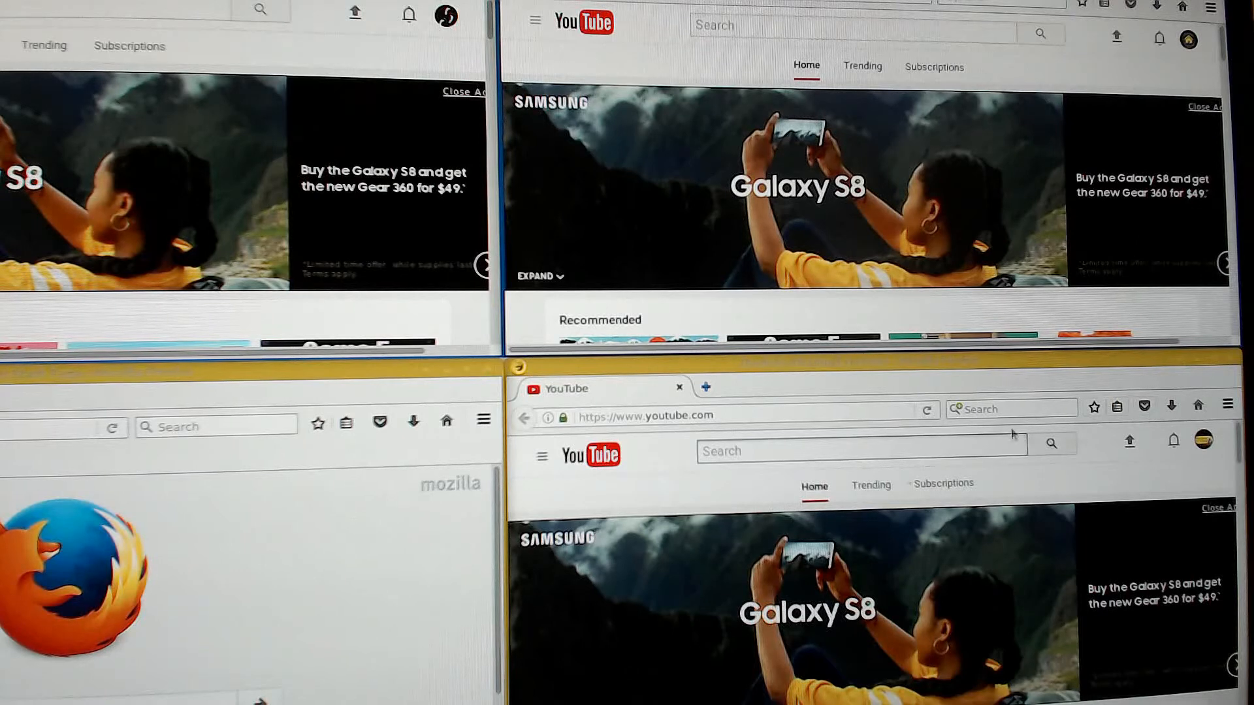
left_click(952, 407)
left_click(953, 405)
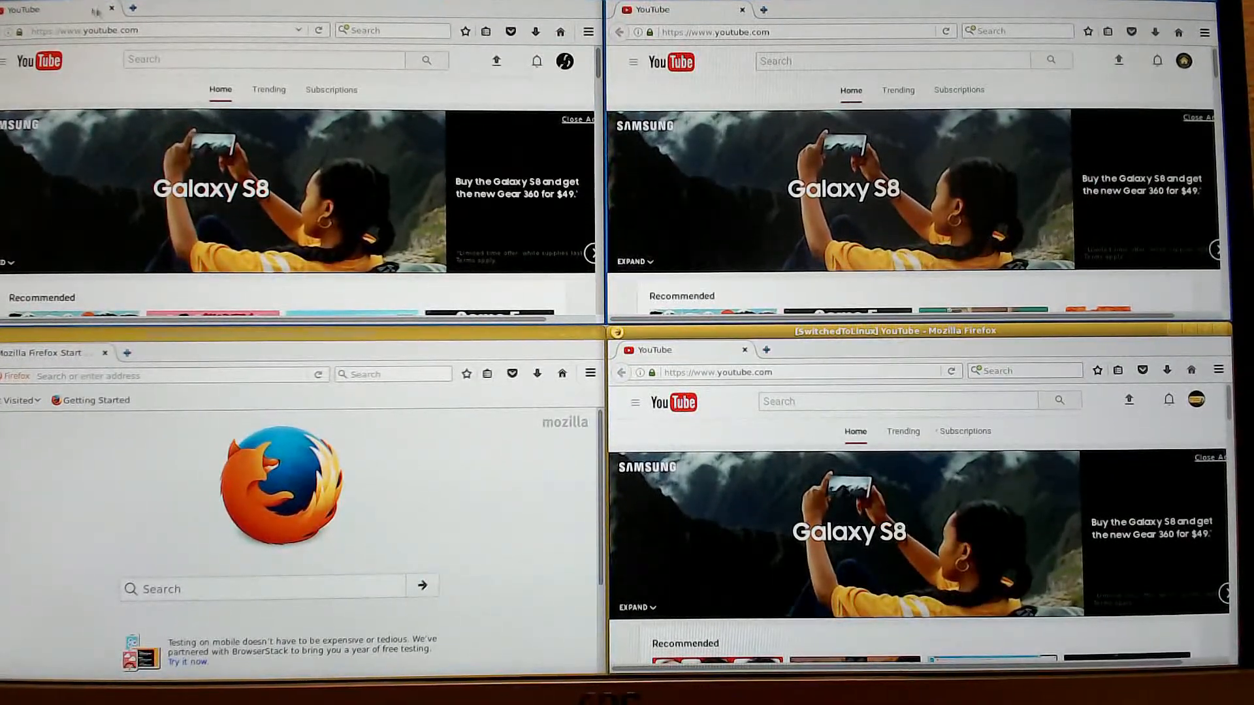
Step: Open a new tab in the upper-left Firefox showing YouTube and Facebook shortcuts, then bring up the Qubes menu
left_click(133, 8)
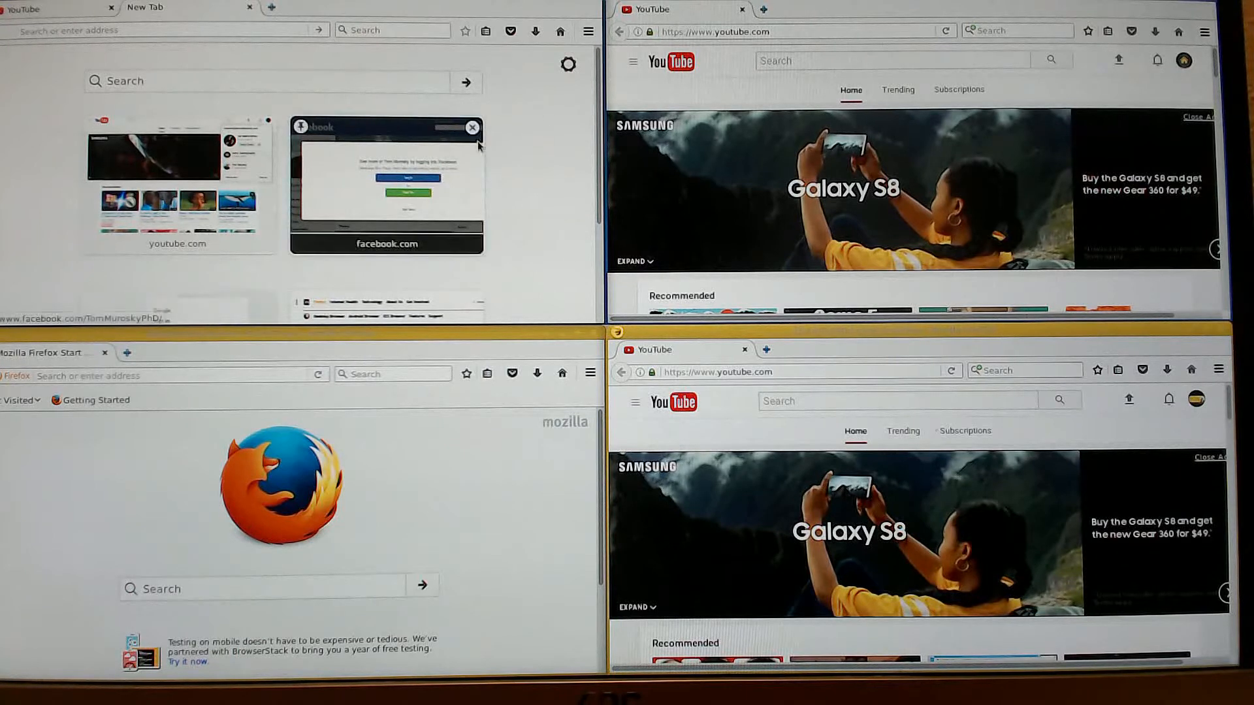
mouse_move(386, 177)
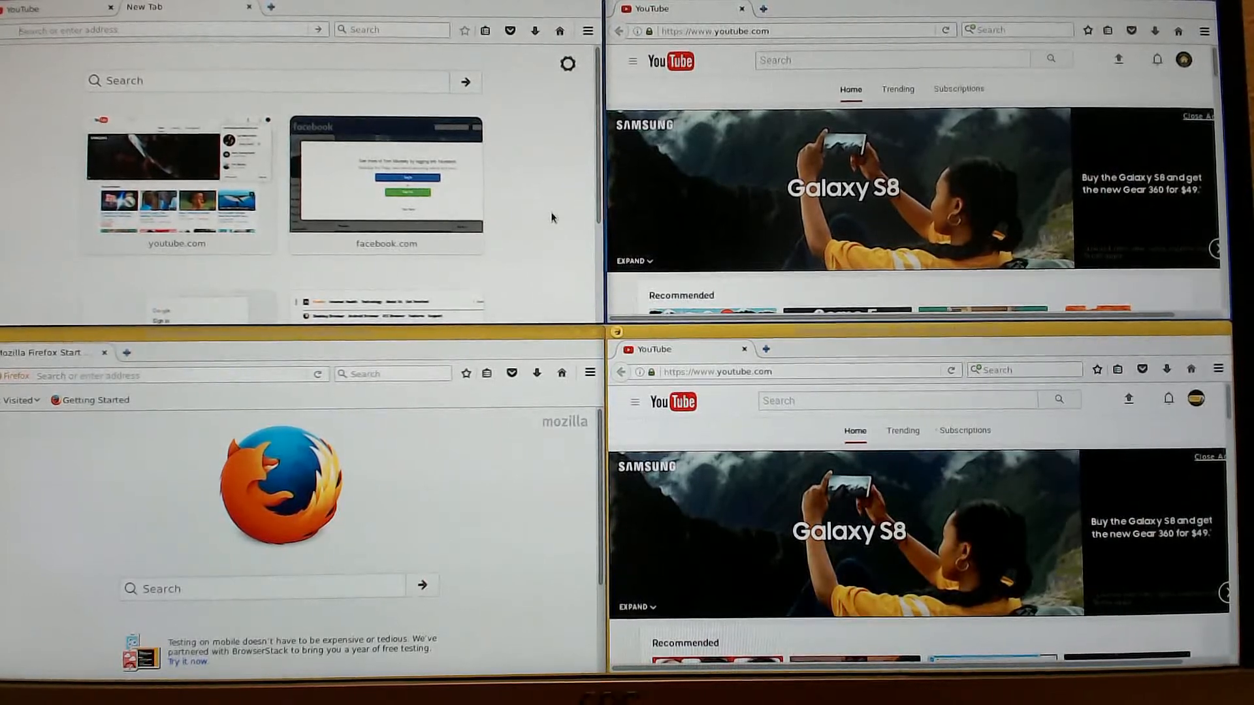
left_click(12, 7)
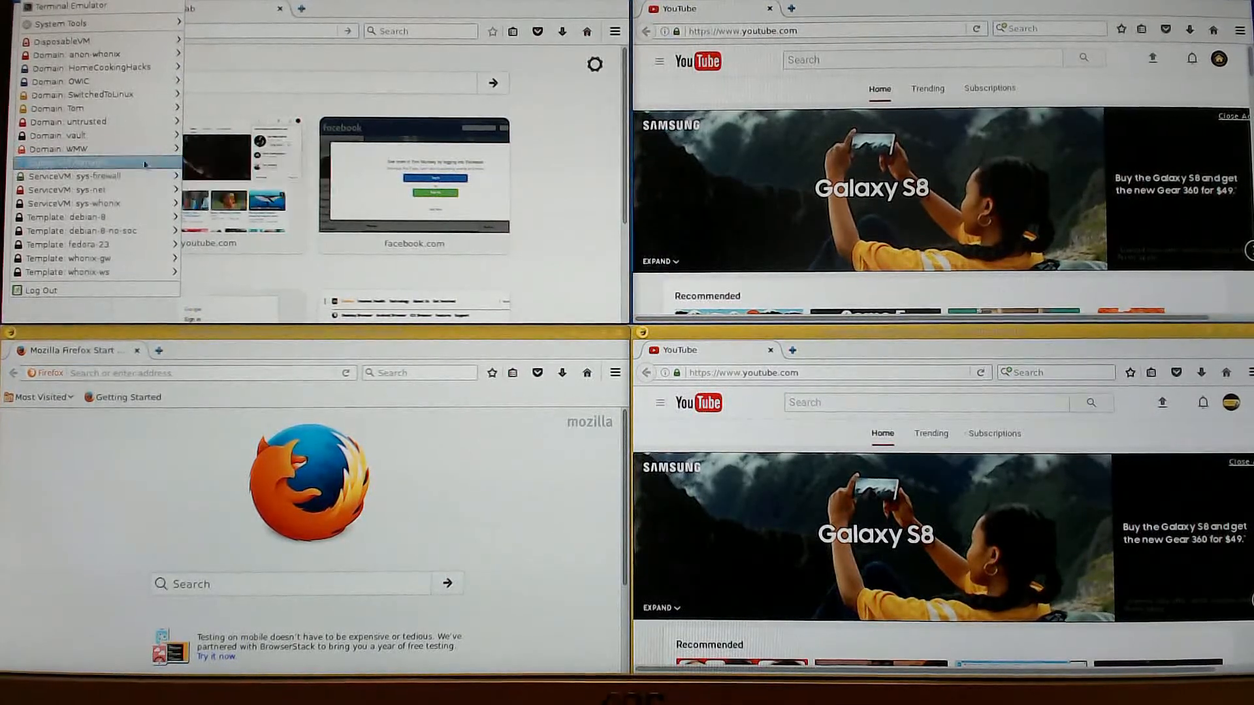
Step: Dismiss the Qubes application menu without launching anything
mouse_move(93, 147)
left_click(572, 68)
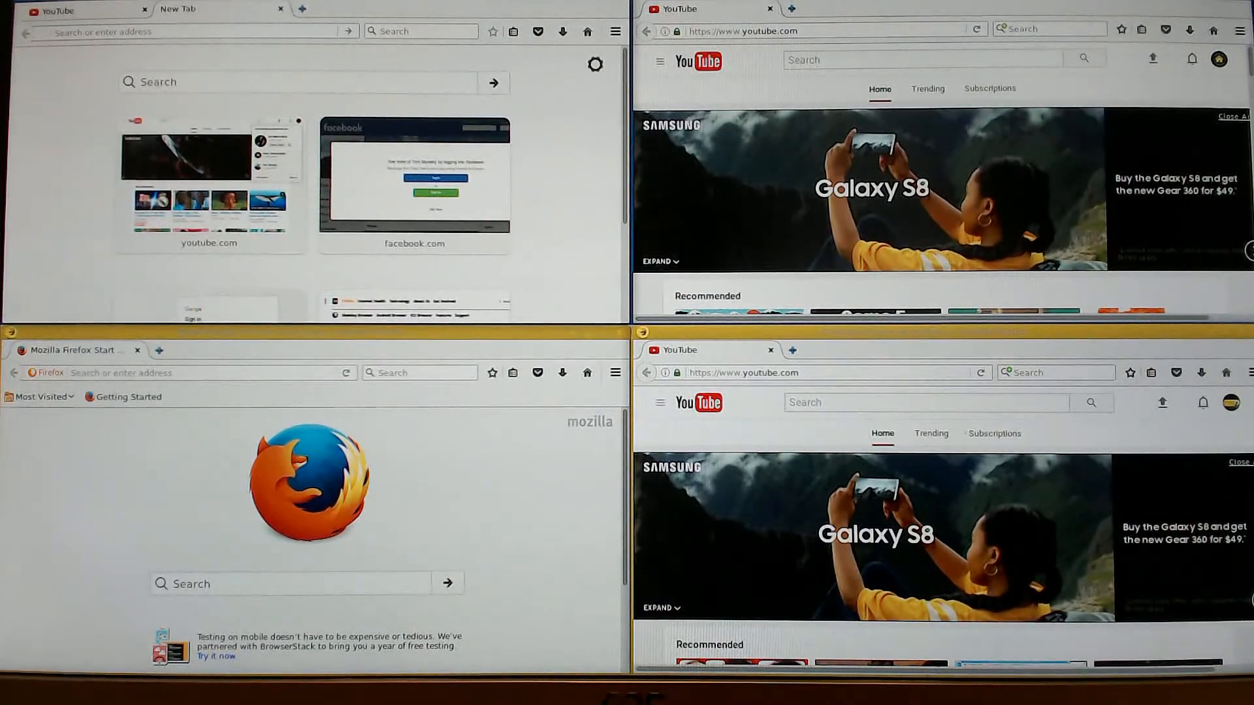
Step: Switch to the Qubes VM Manager window listing all qubes with their memory use
key("alt+Tab")
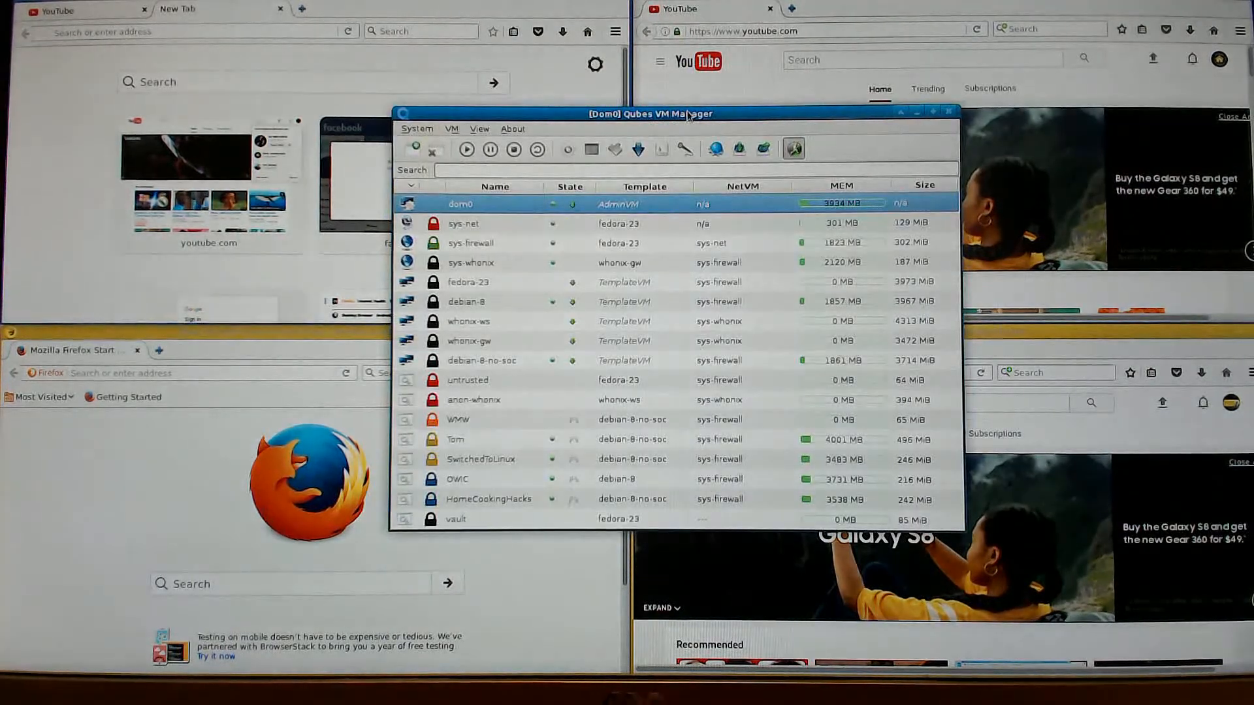